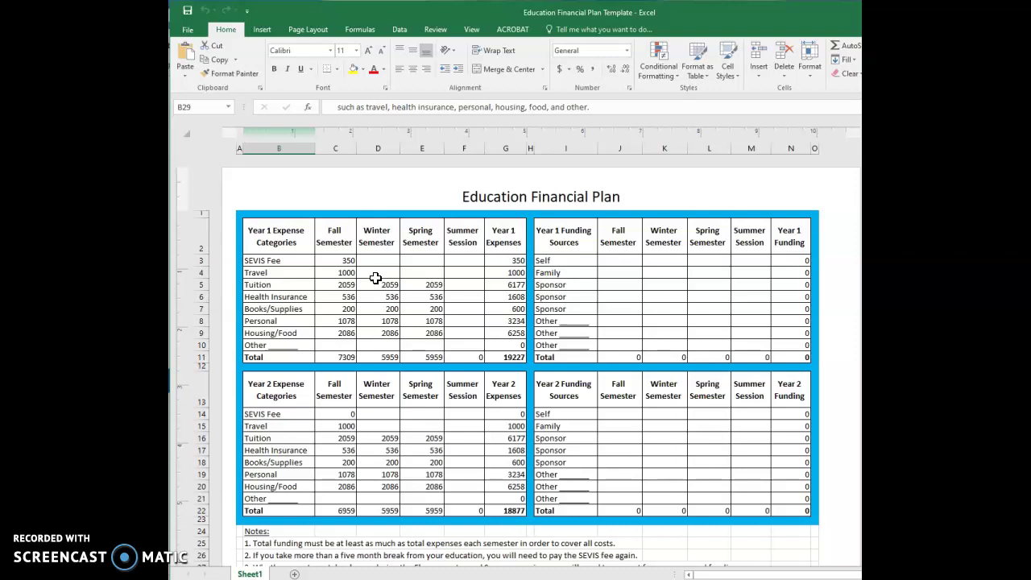
Step: Look over the expense and funding tables for Years 1 to 4, the grand totals and the notes
scroll(375, 278, down, 8)
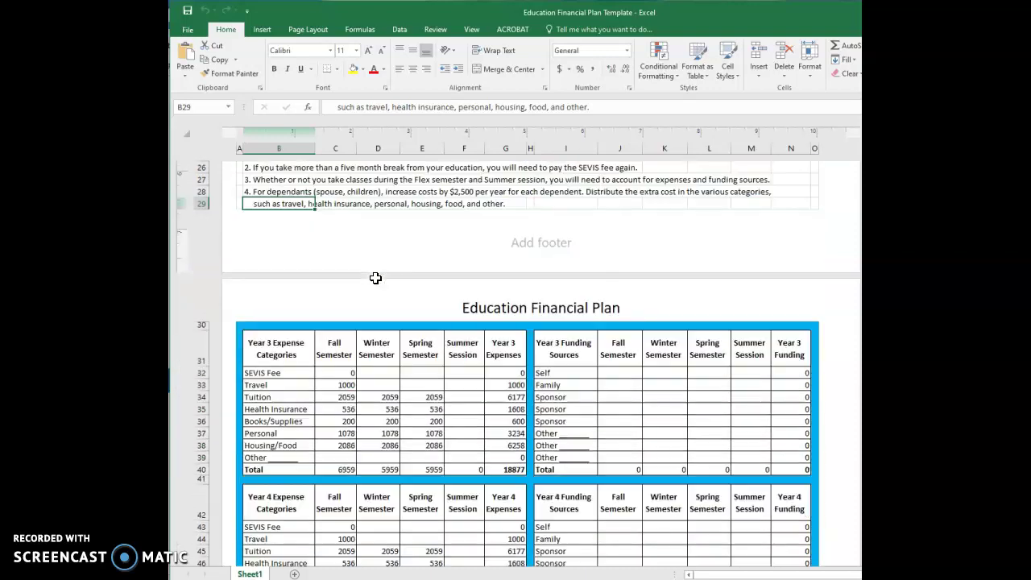
scroll(375, 278, up, 8)
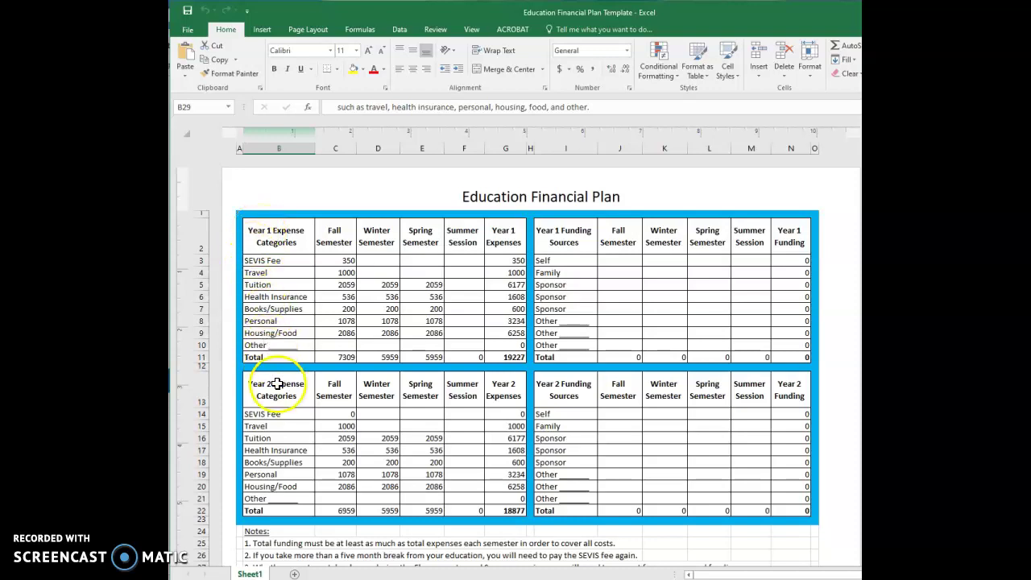
scroll(278, 384, down, 3)
scroll(277, 385, down, 7)
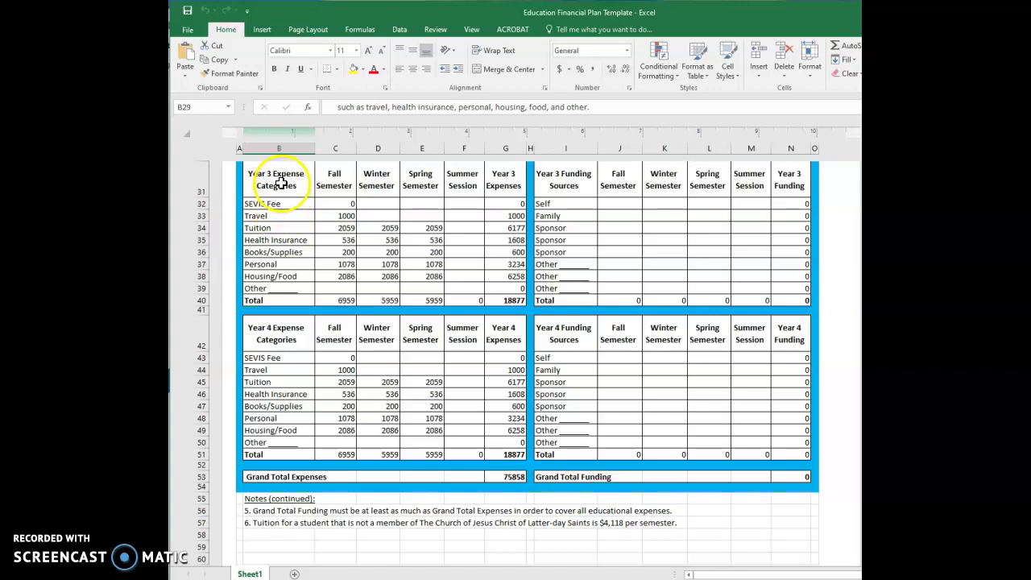
scroll(271, 331, up, 10)
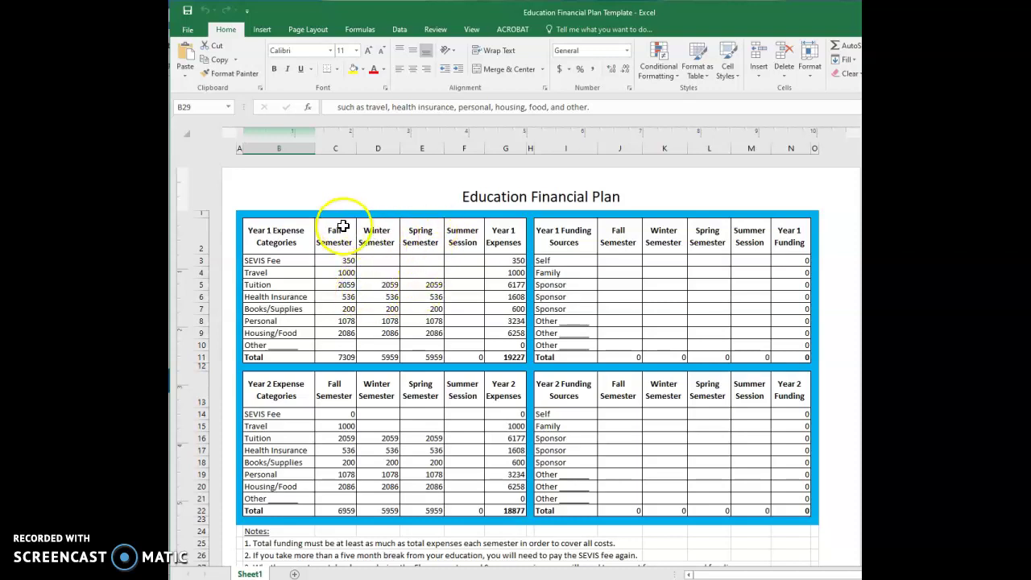
Step: Clear the Year 1 Spring Semester amounts for Tuition, Books/Supplies, Personal and Housing/Food, keeping Health Insurance
click(435, 284)
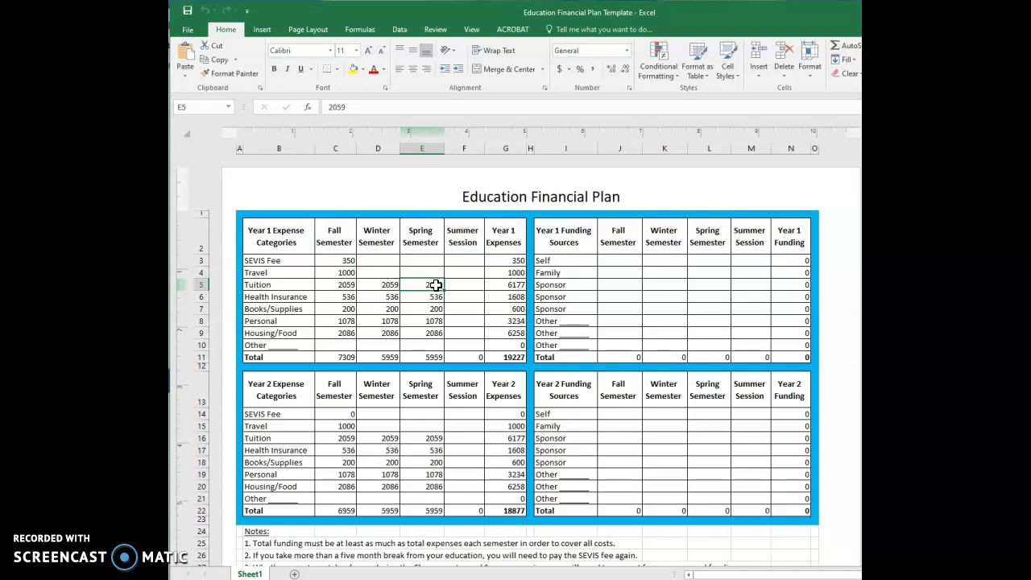
key(Delete)
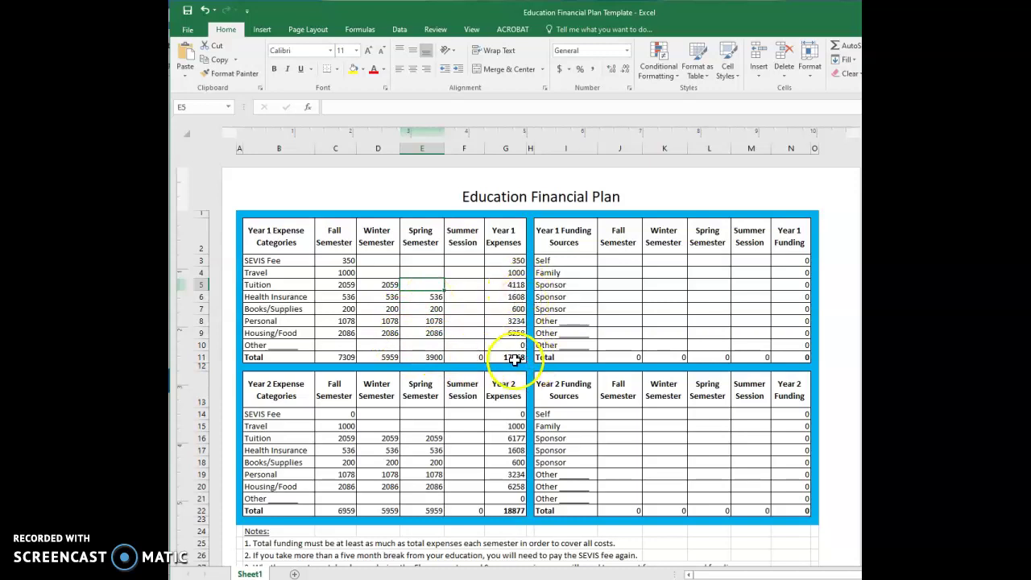
click(435, 310)
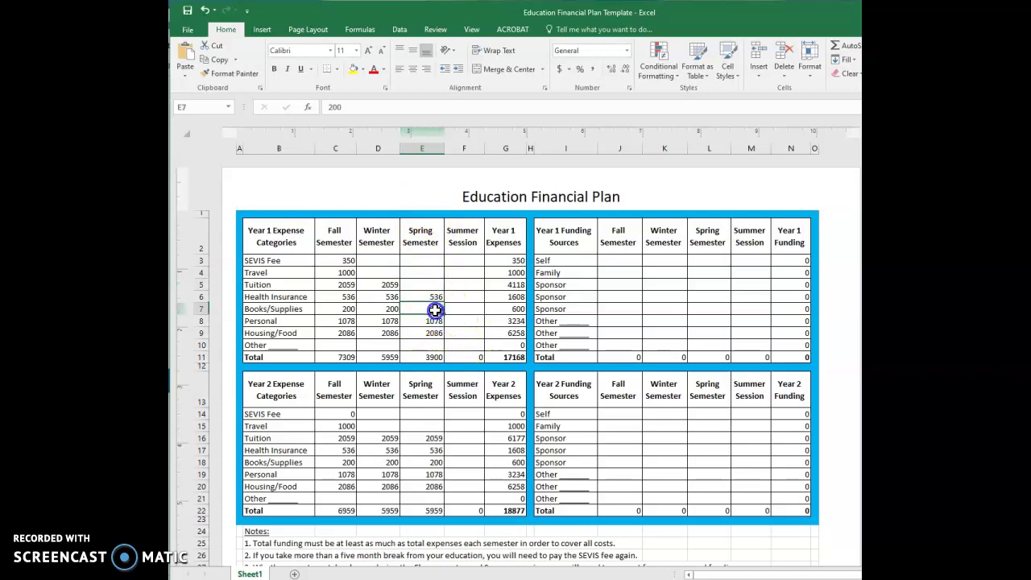
key(Delete)
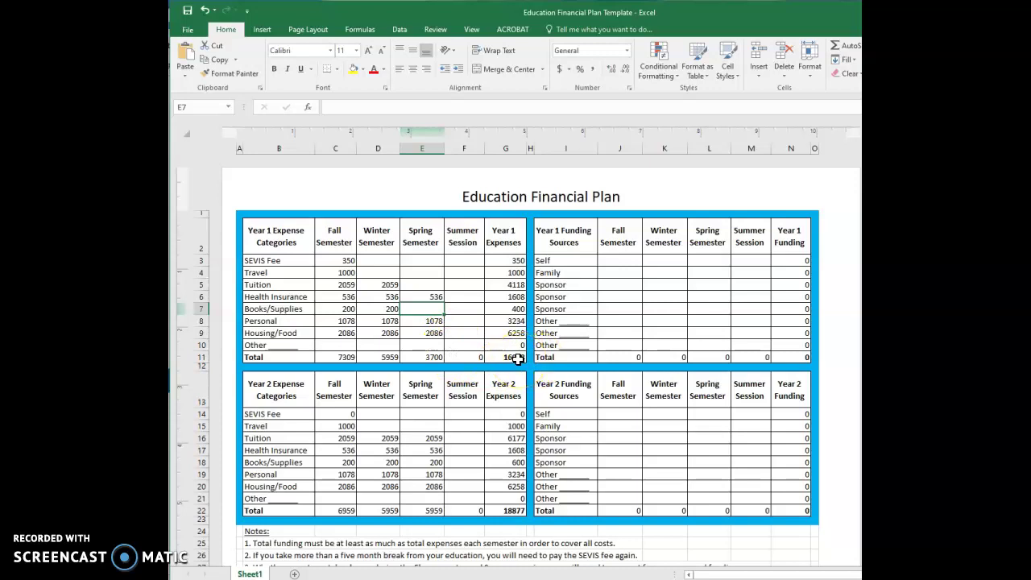
click(433, 321)
key(Delete)
click(434, 333)
key(Delete)
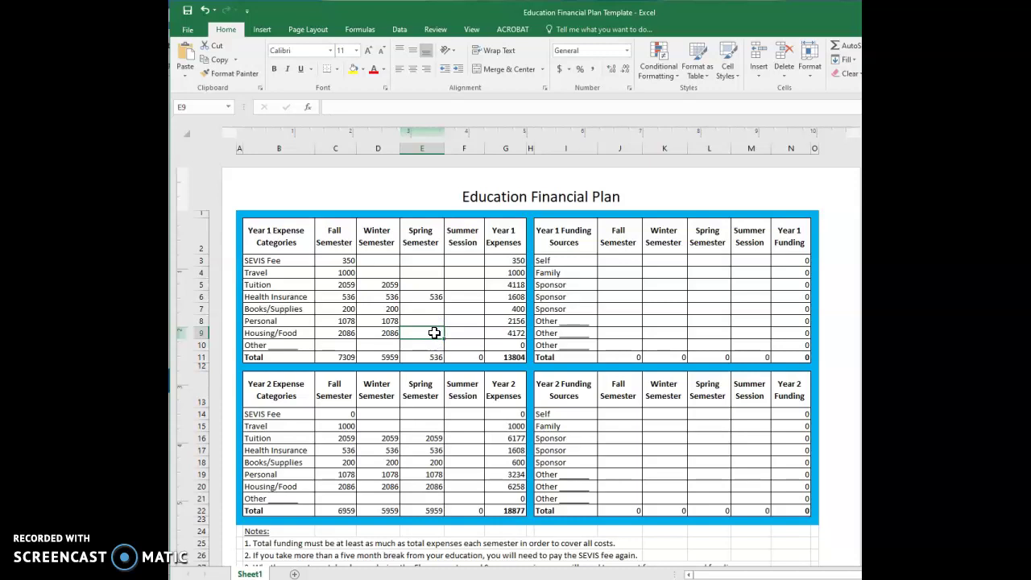
Step: Set the Year 1 Fall Semester Travel expense to 2000
click(347, 272)
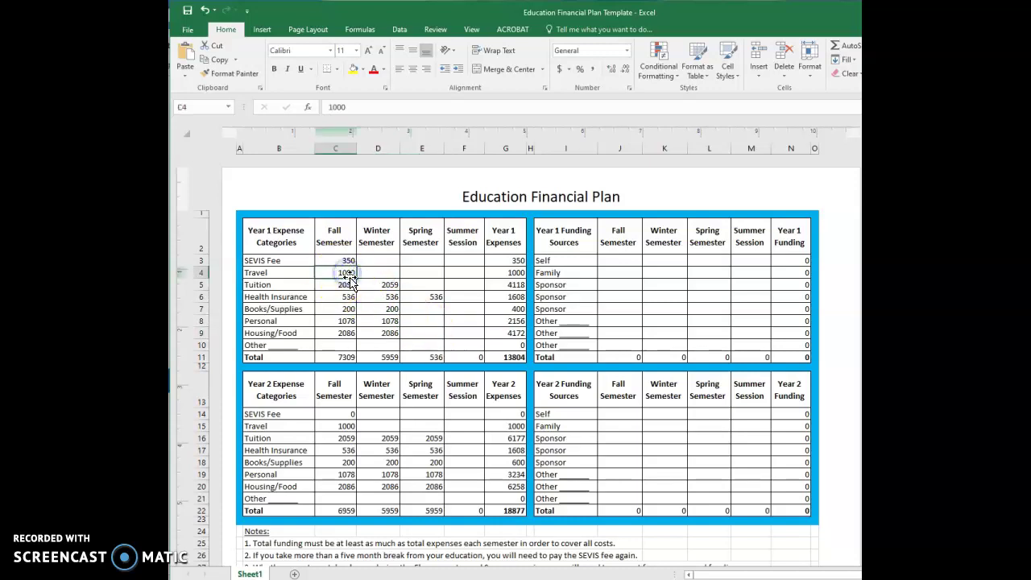
text(200)
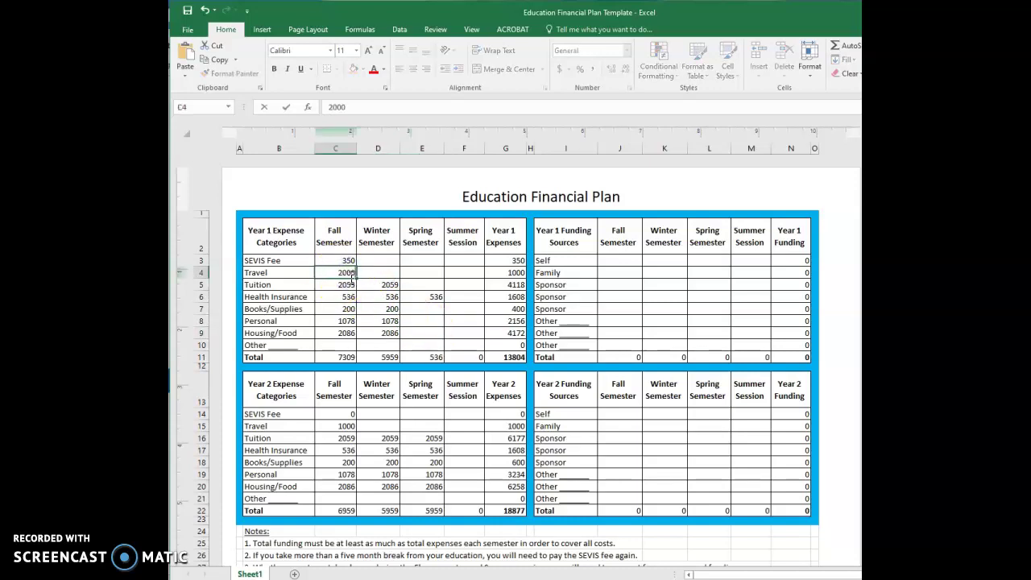
text(0)
click(461, 276)
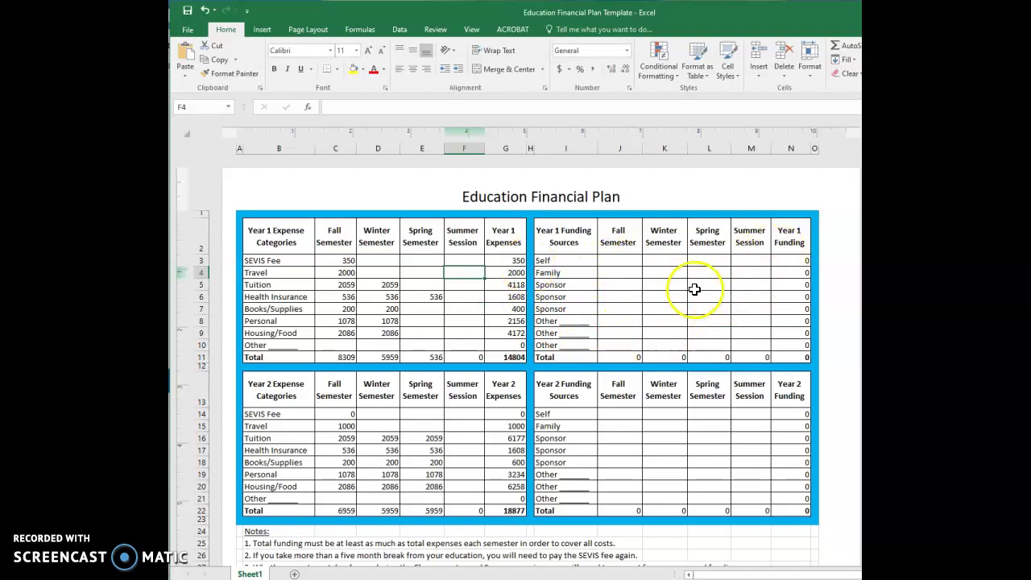
Step: Enter Year 1 Self funding of 1000 for each of the Fall, Winter and Spring semesters
click(630, 261)
text(1)
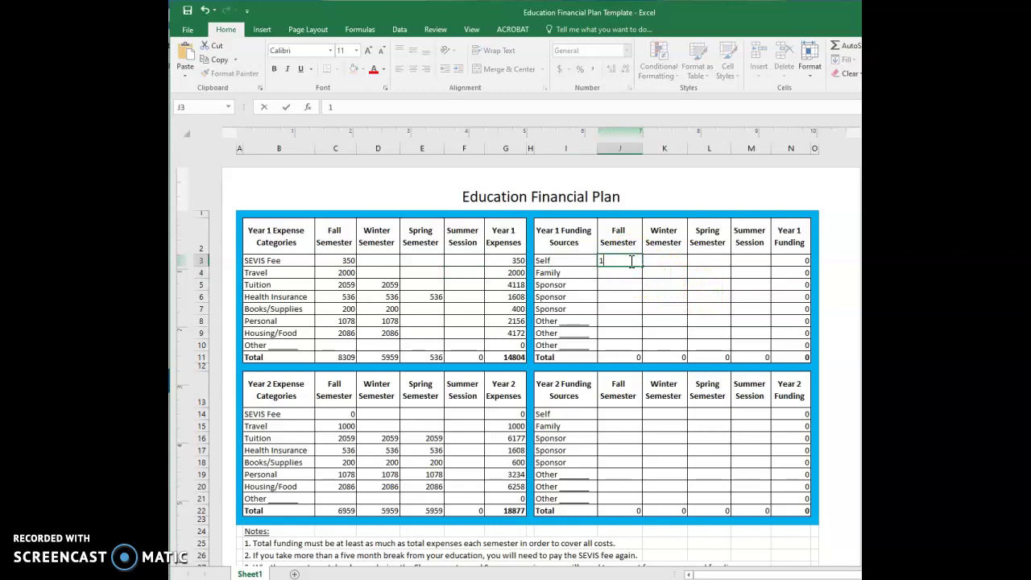
text(000)
key(Tab)
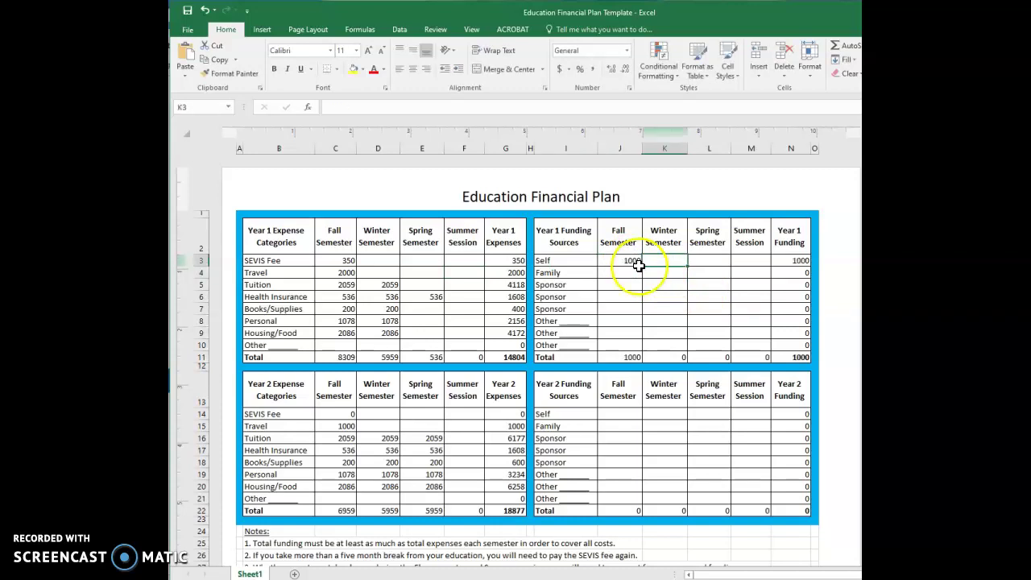
text(1000)
key(Tab)
text(100)
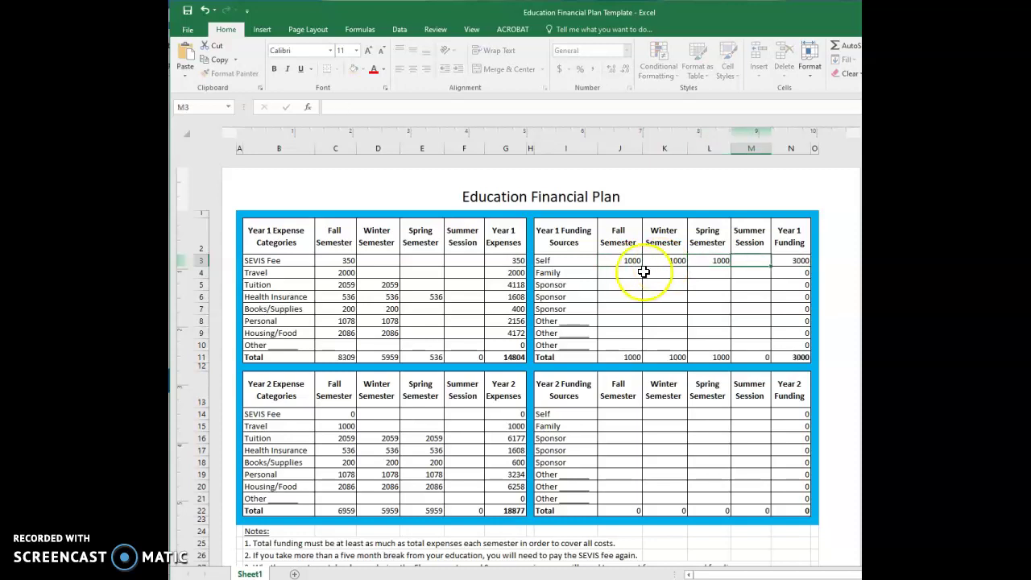
Step: Enter Year 1 Family funding of 2000 for each of the Fall, Winter and Spring semesters
click(630, 272)
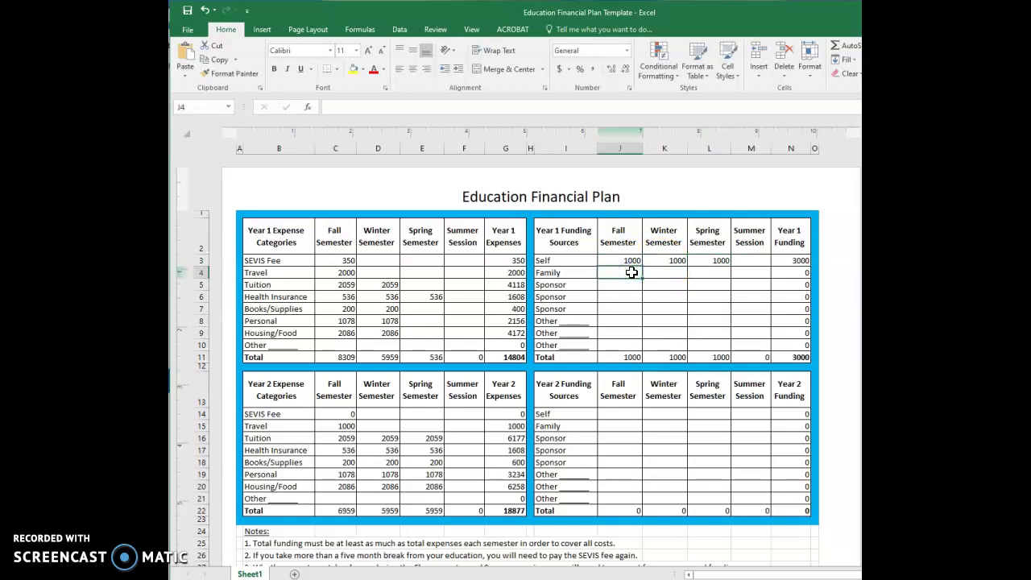
text(2000)
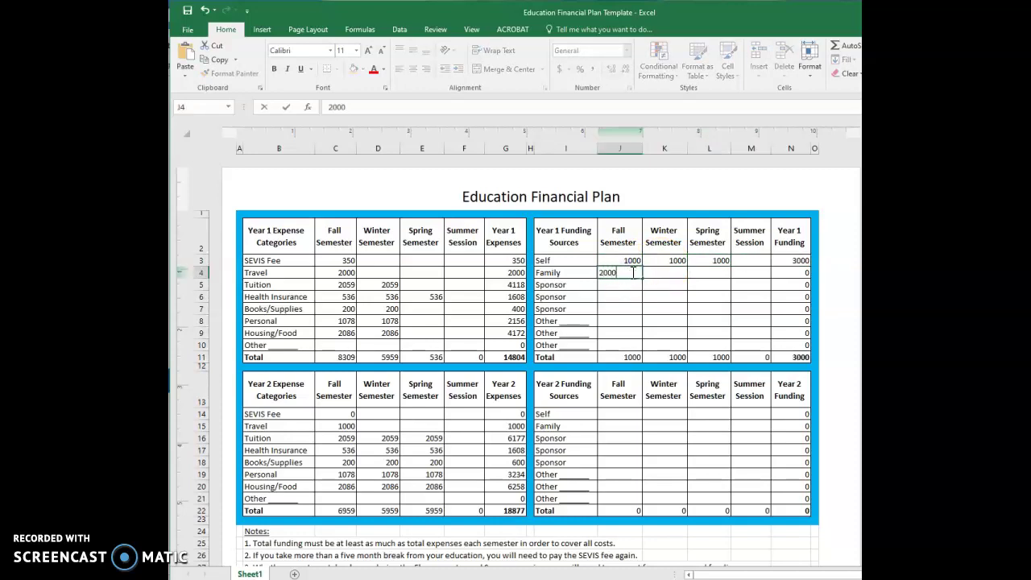
key(Tab)
text(20)
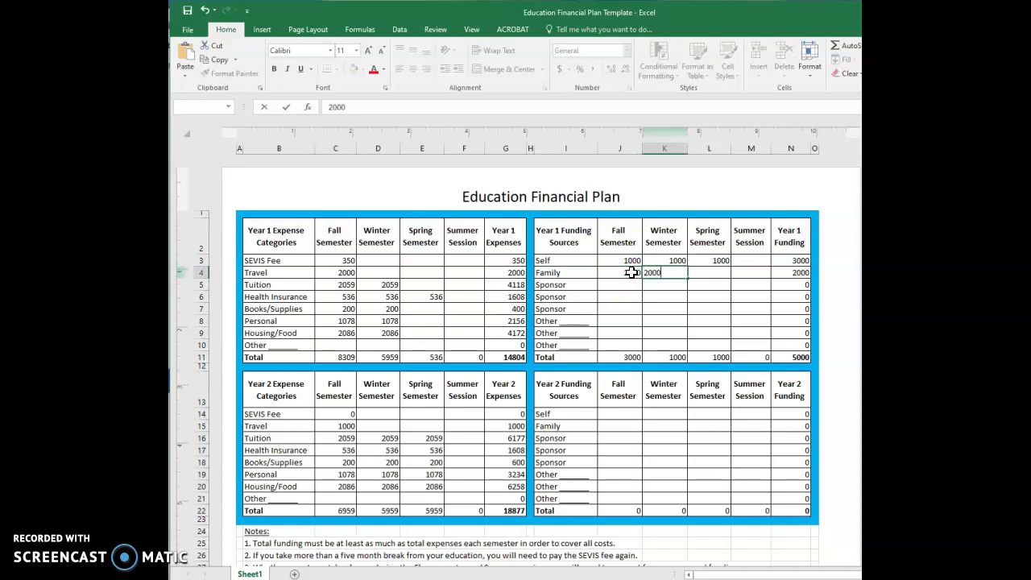
text(00)
key(Tab)
key(Tab)
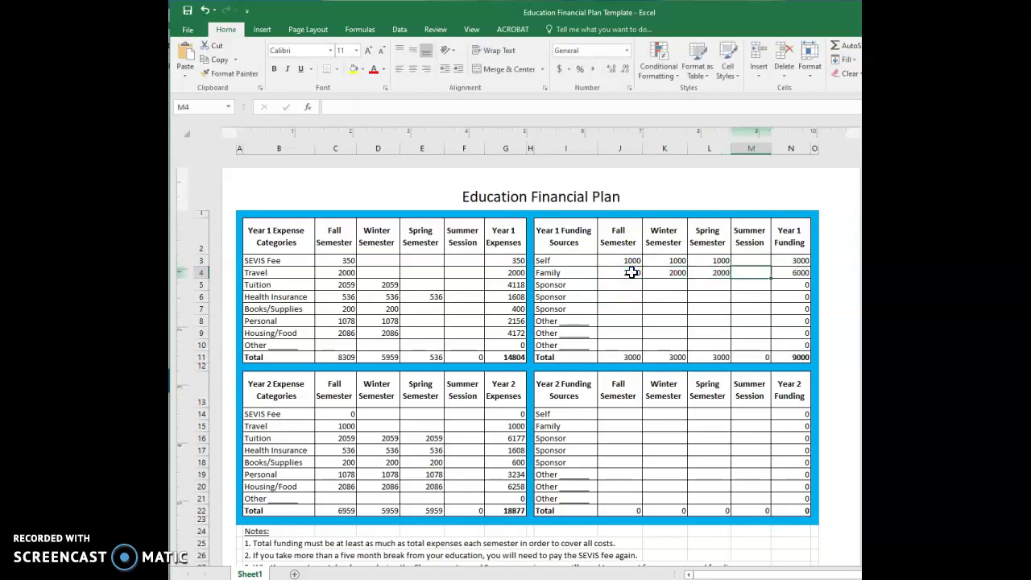
Step: Enter 2000 in the first Year 1 Sponsor row for each of the Fall, Winter and Spring semesters
click(628, 288)
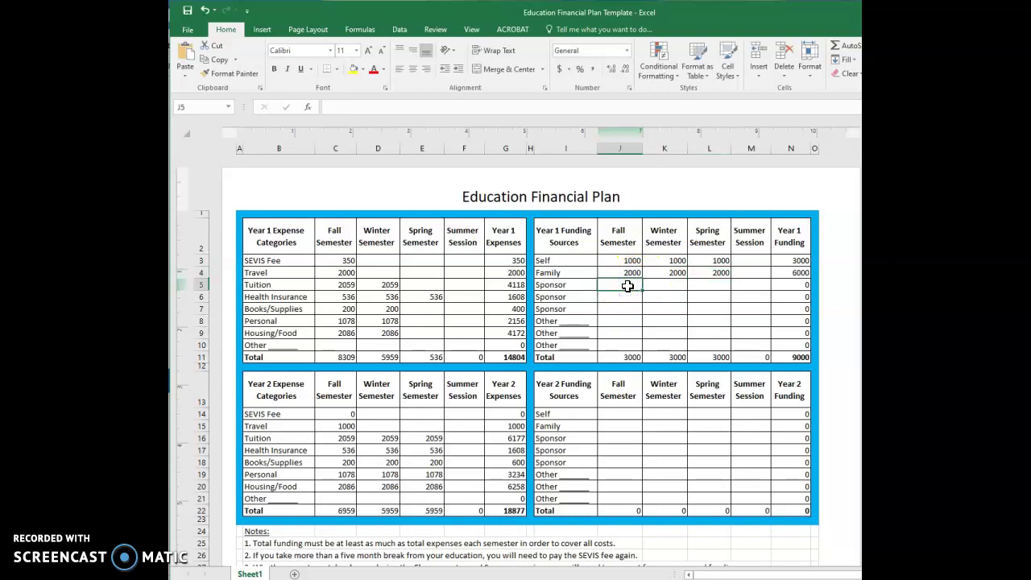
text(2000)
key(Tab)
text(2000)
key(Tab)
text(2)
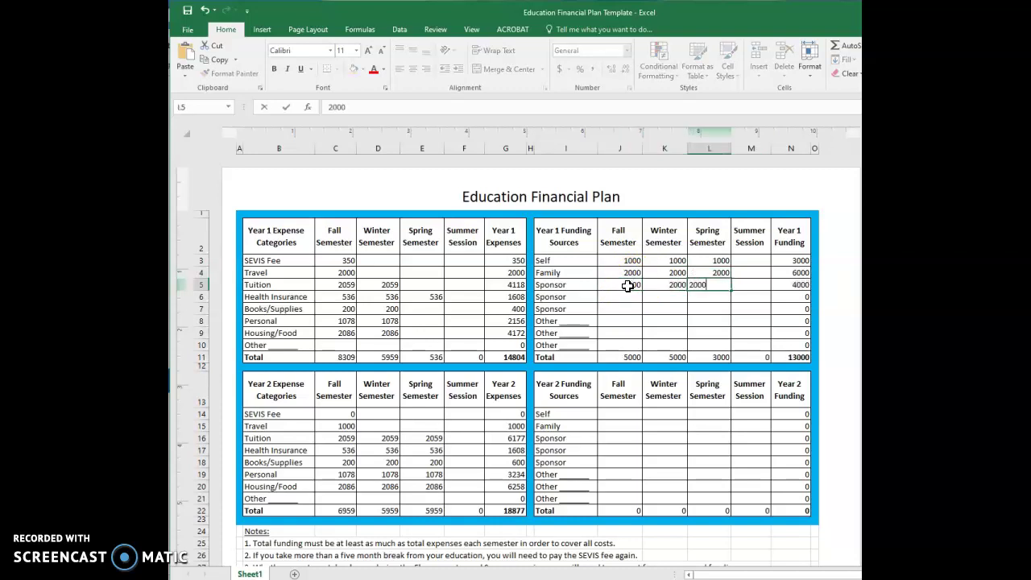
text(000)
key(Tab)
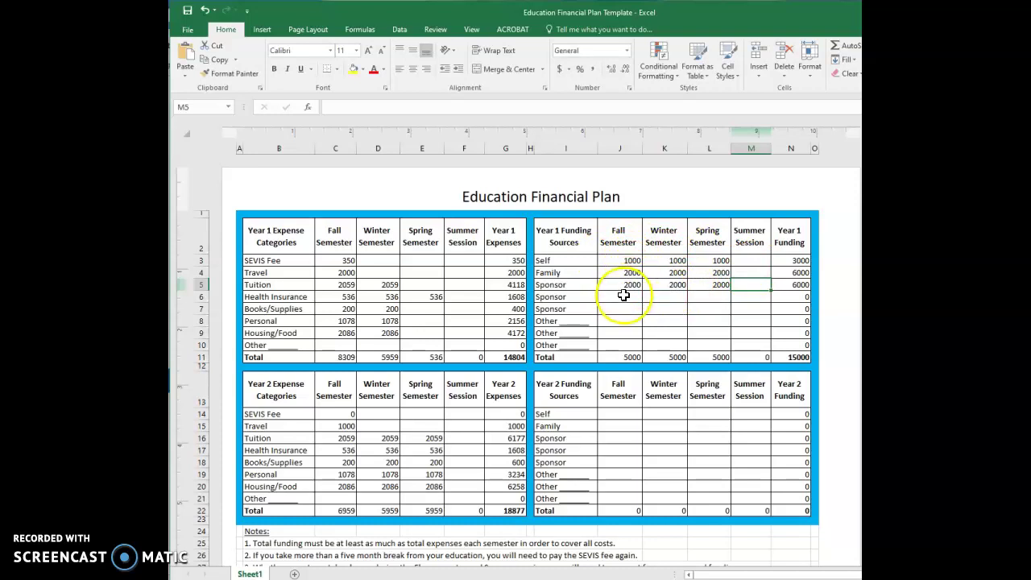
Step: Label the first Year 1 Other funding source "Other _Grant_" and enter 1000 for each of the Fall, Winter and Spring semesters
double_click(567, 322)
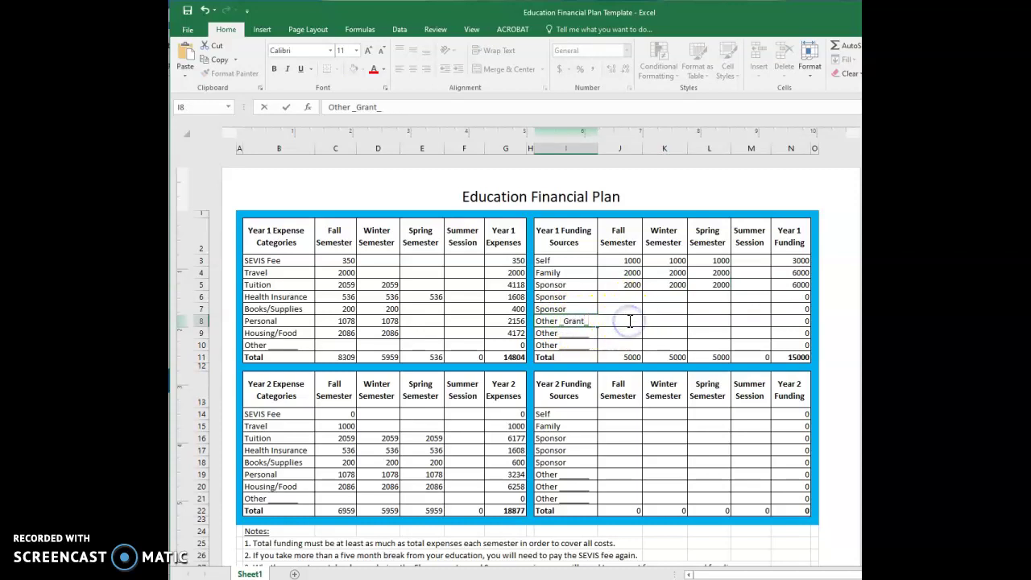
click(665, 323)
click(629, 322)
text(1000)
key(Tab)
text(1000)
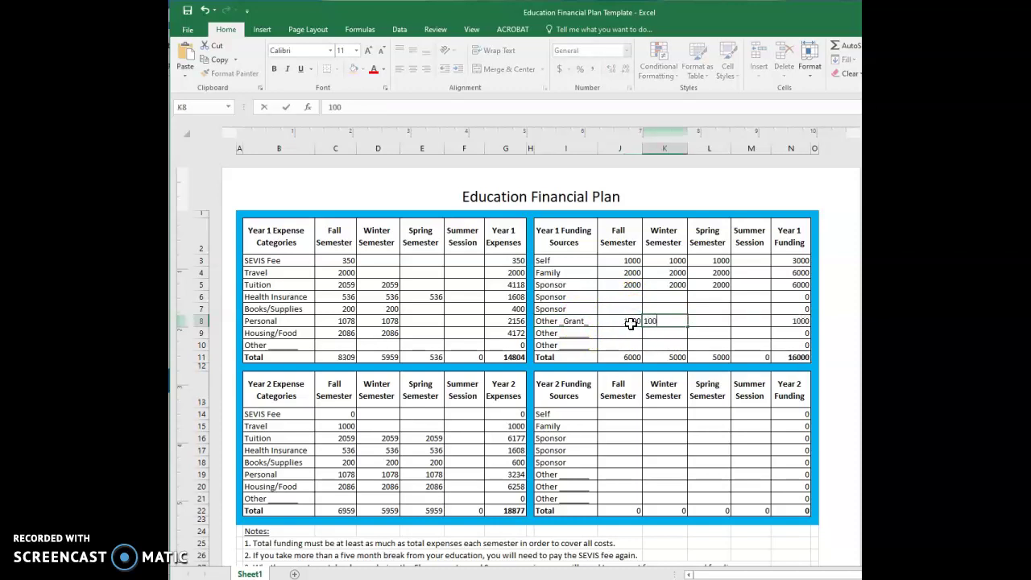
key(Tab)
text(1000)
key(Tab)
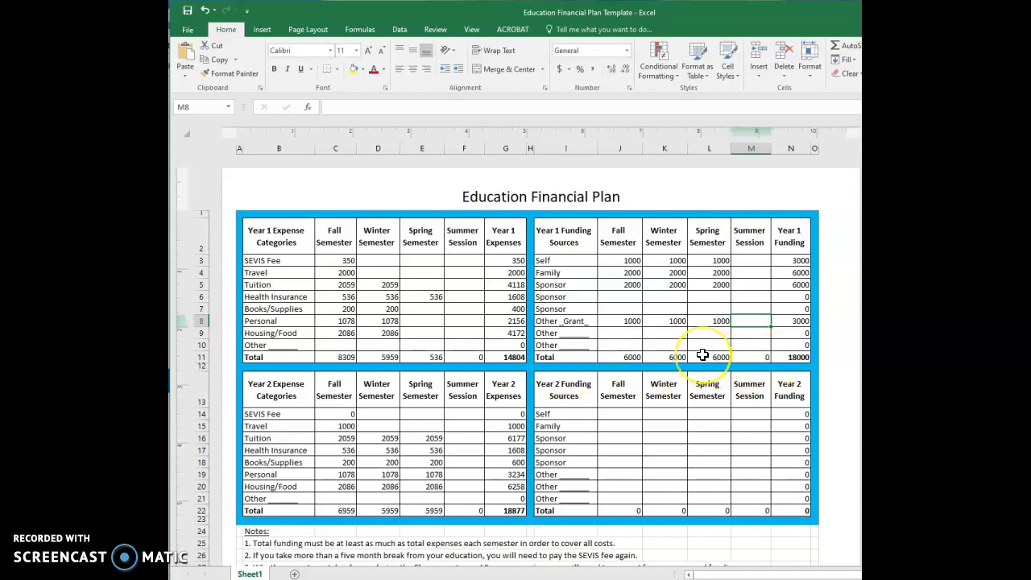
Step: Review the remaining years' tables, compare grand total expenses with grand total funding, and read the notes below Year 2
scroll(703, 355, down, 3)
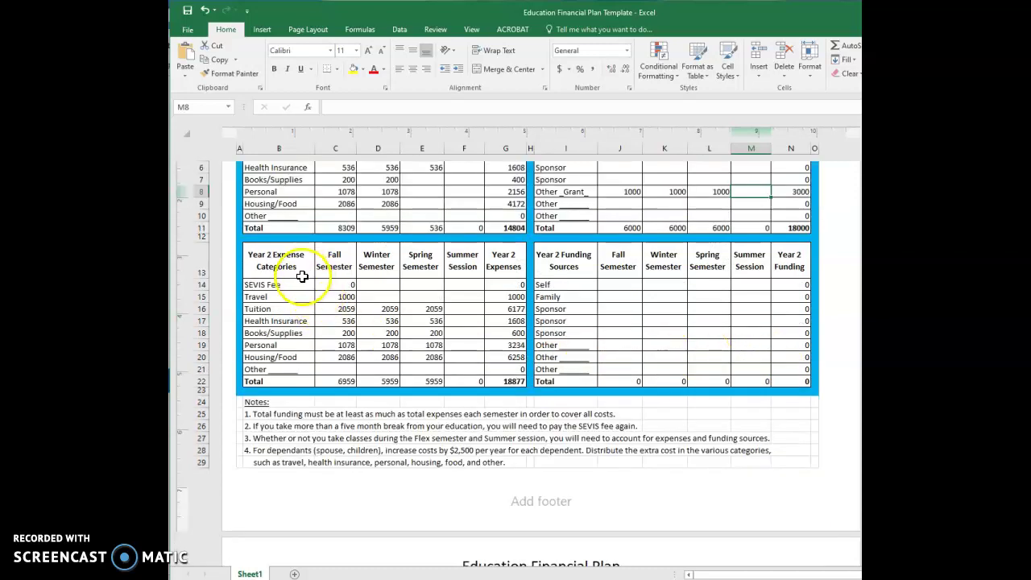
scroll(419, 357, down, 1)
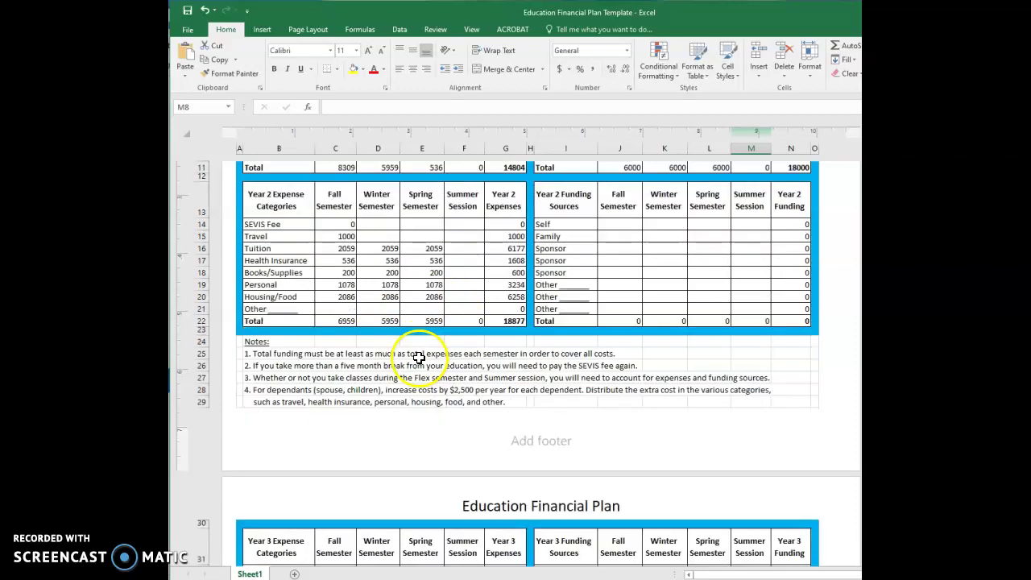
scroll(419, 359, down, 10)
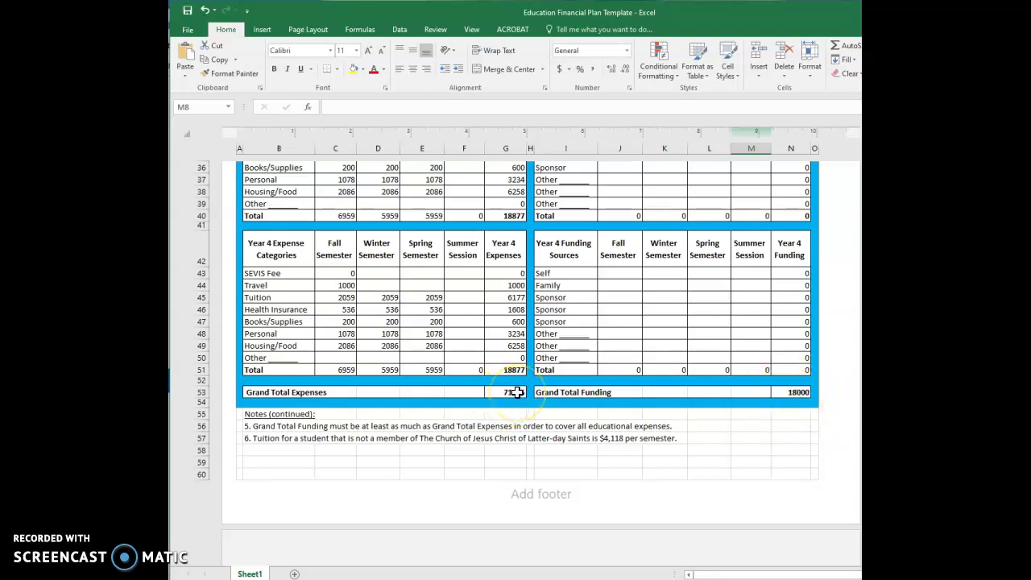
scroll(516, 392, up, 2)
scroll(516, 393, up, 10)
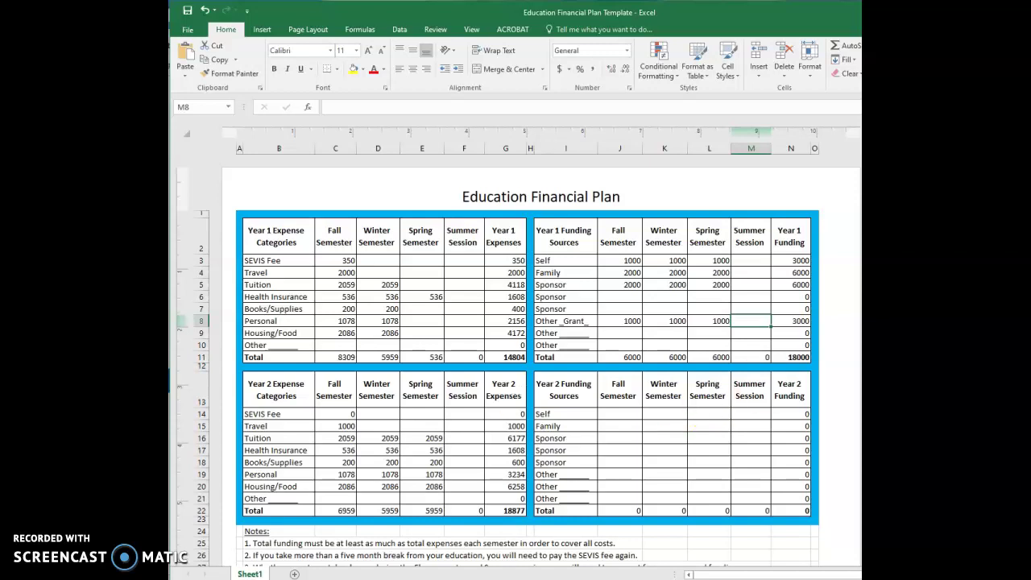
scroll(805, 322, down, 3)
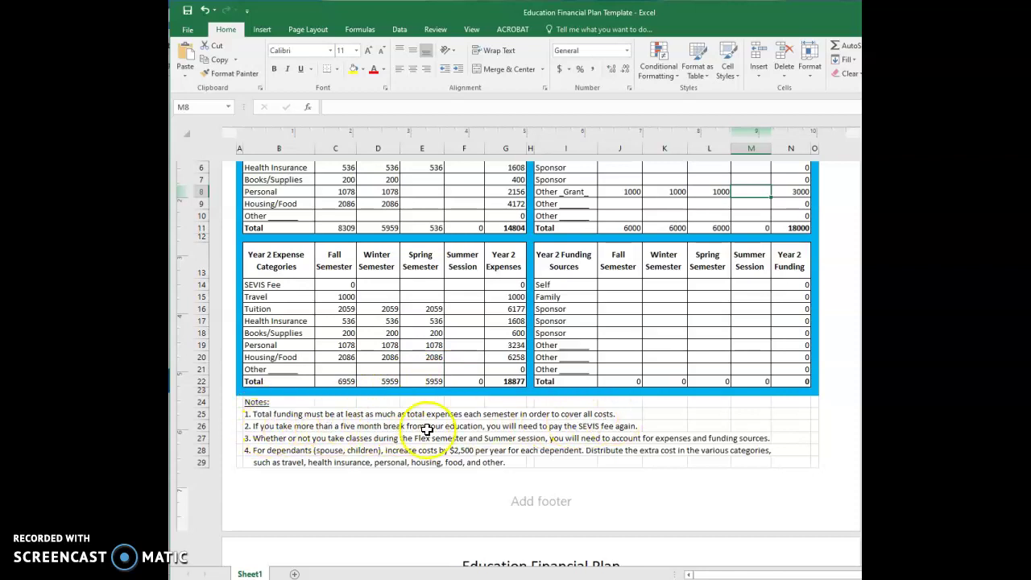
scroll(377, 418, up, 4)
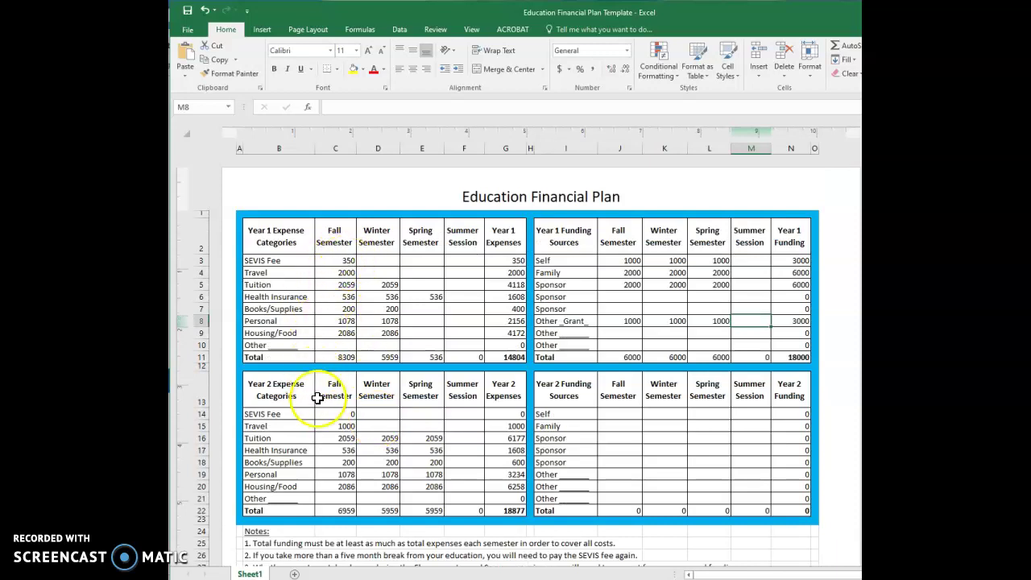
scroll(336, 412, down, 5)
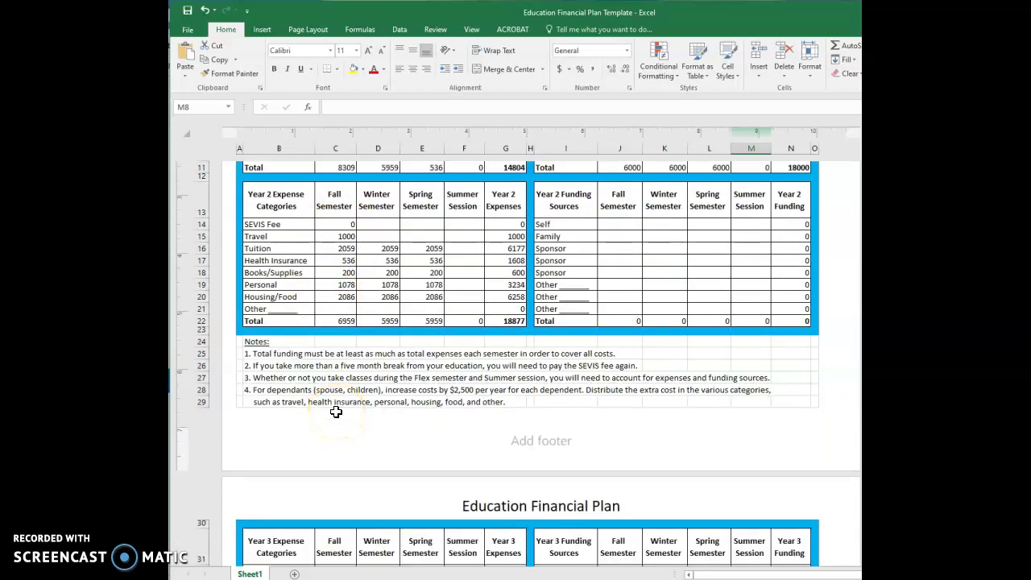
scroll(336, 411, up, 5)
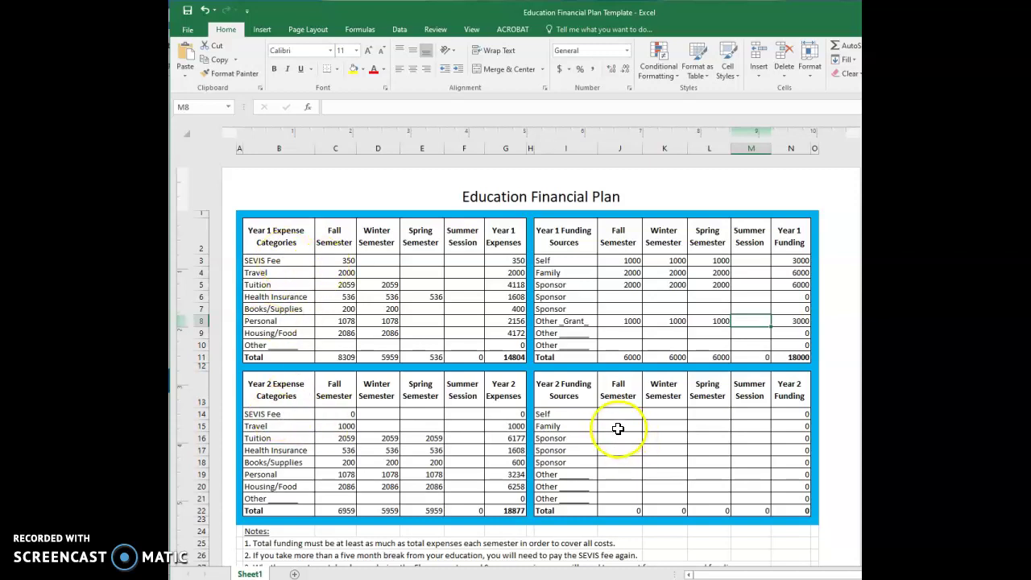
scroll(617, 439, down, 5)
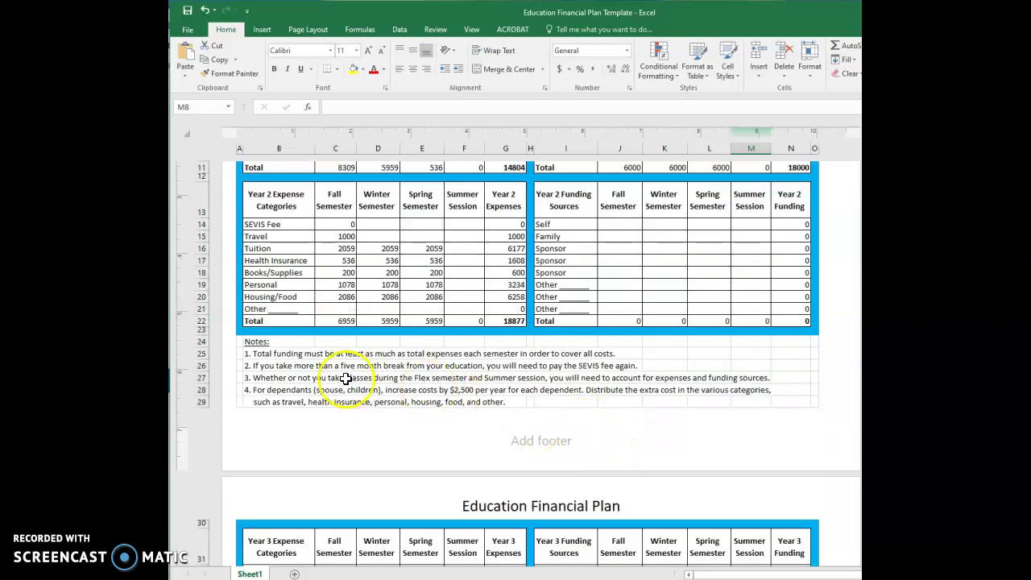
scroll(354, 383, up, 2)
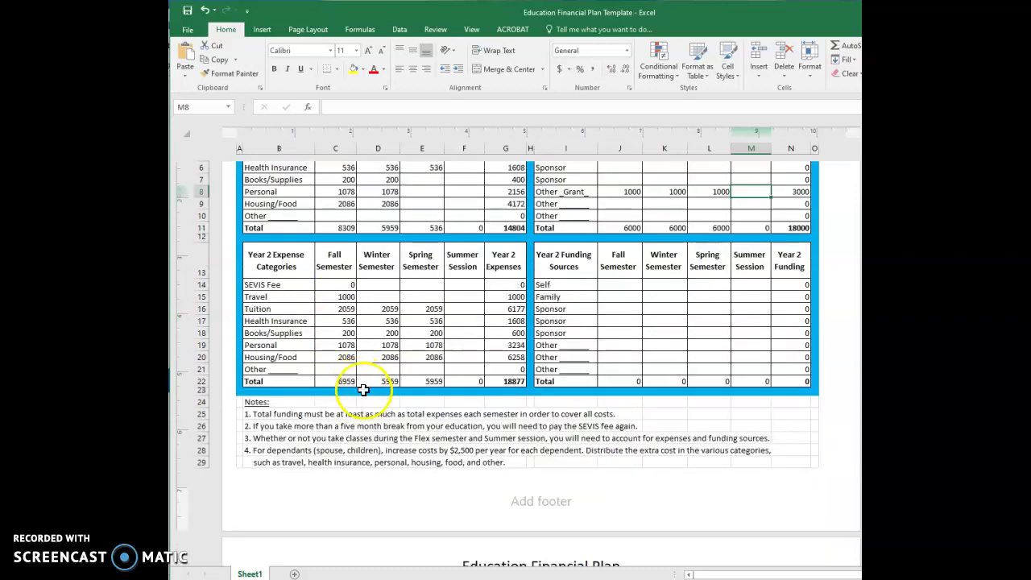
Step: Check the numbered notes below the Year 2 and Year 4 tables against the yearly expense and funding figures and the grand totals
scroll(364, 389, up, 4)
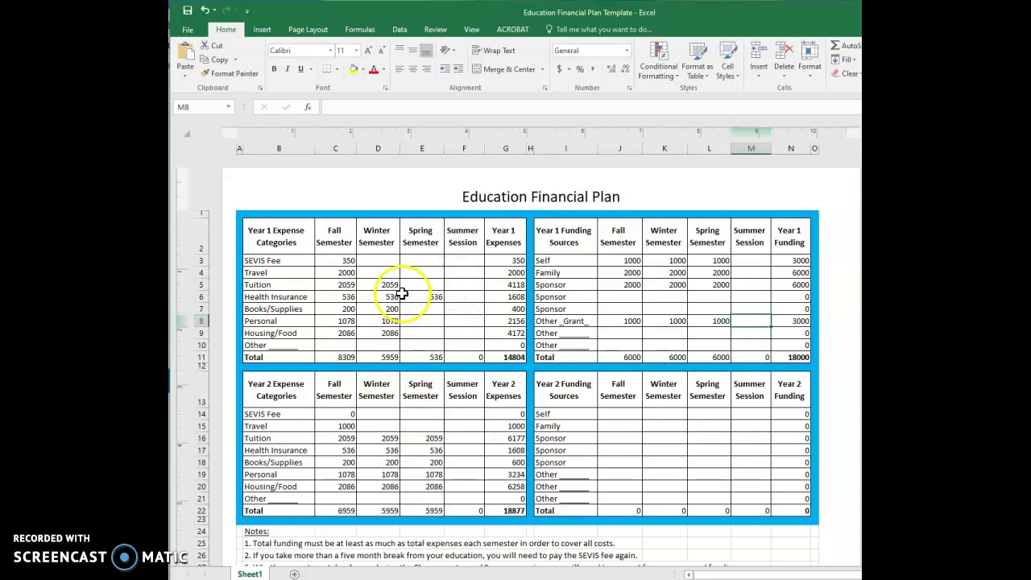
scroll(435, 387, down, 4)
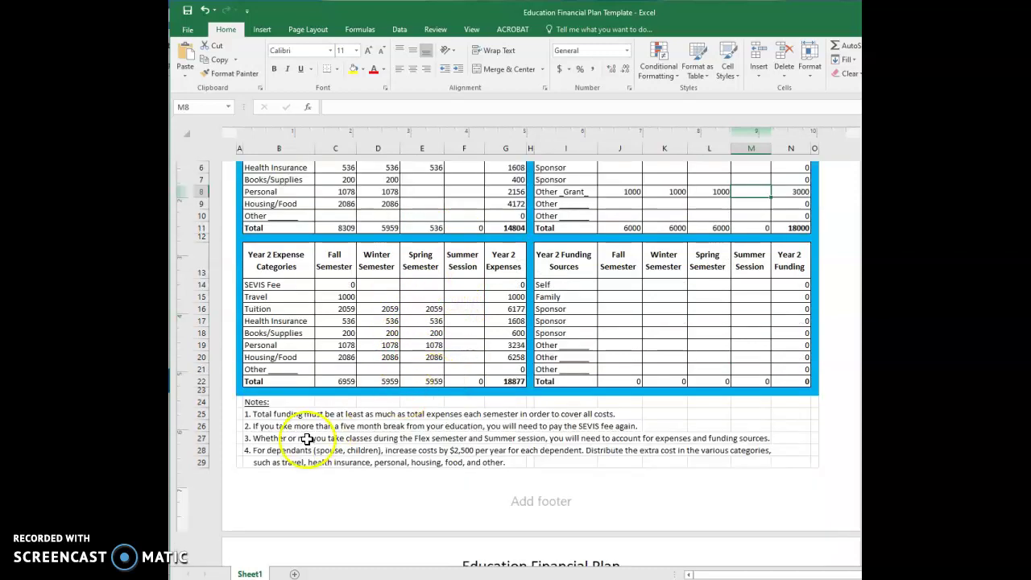
scroll(354, 437, up, 4)
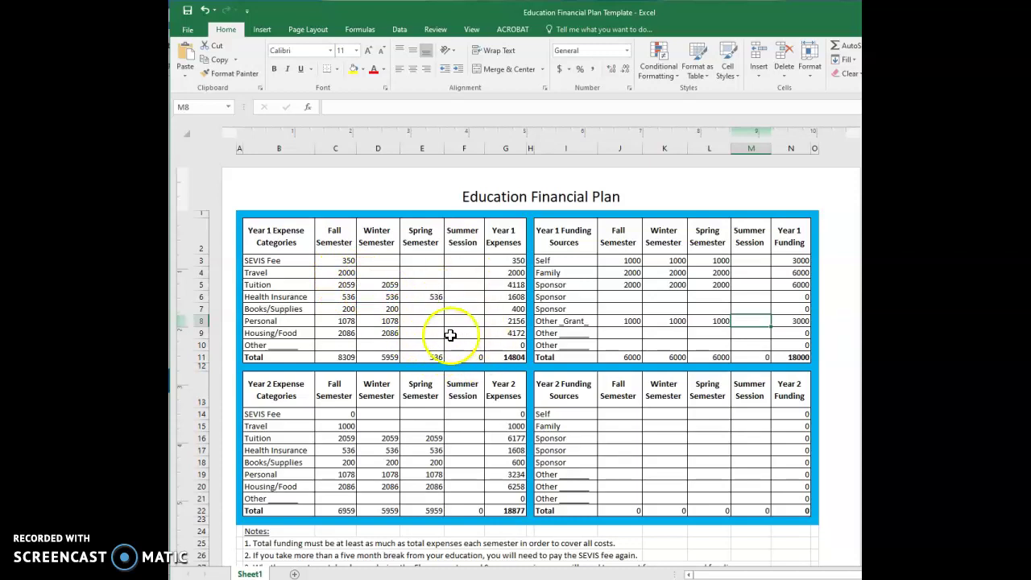
scroll(469, 352, down, 3)
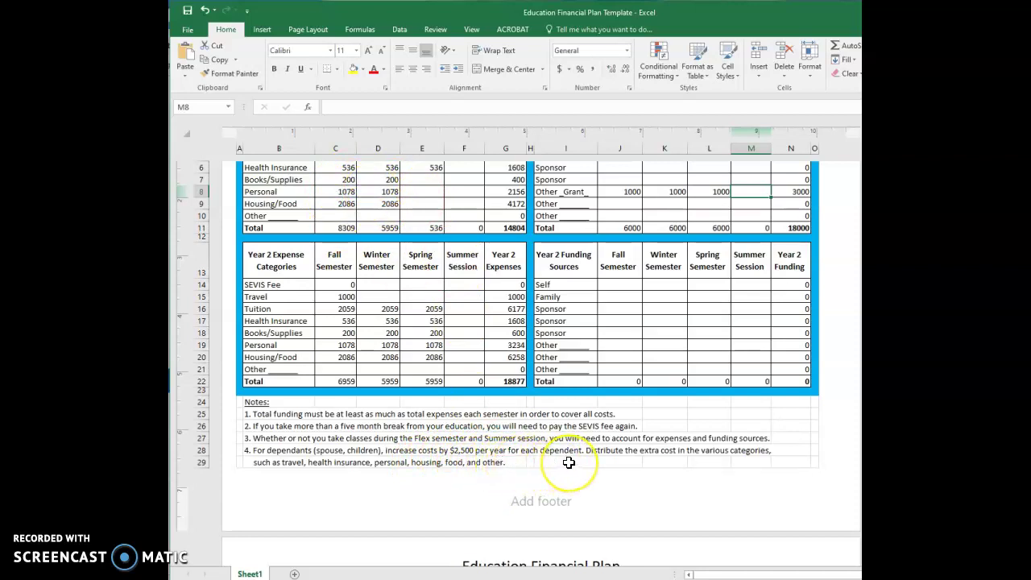
scroll(511, 460, up, 3)
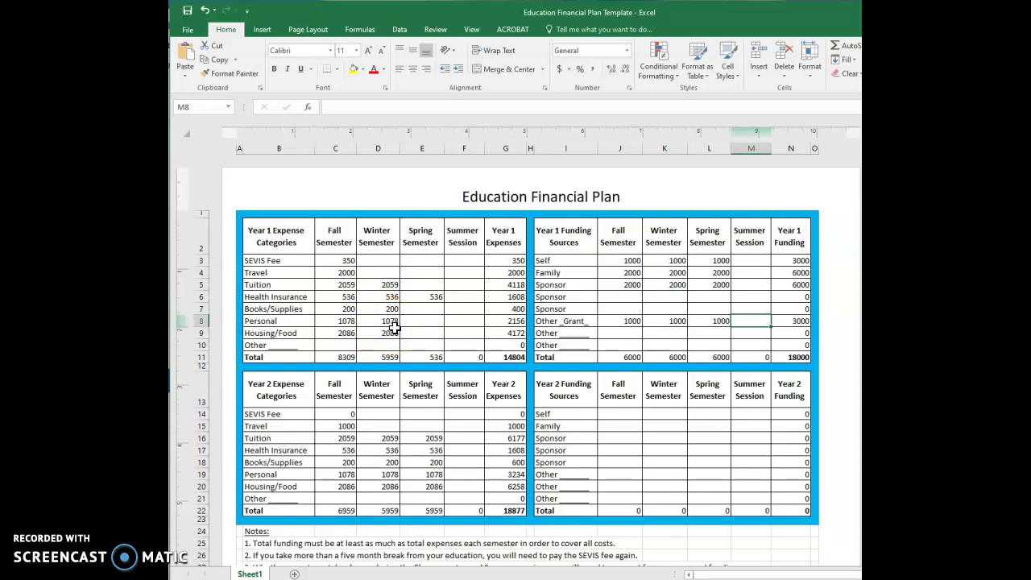
scroll(433, 350, down, 3)
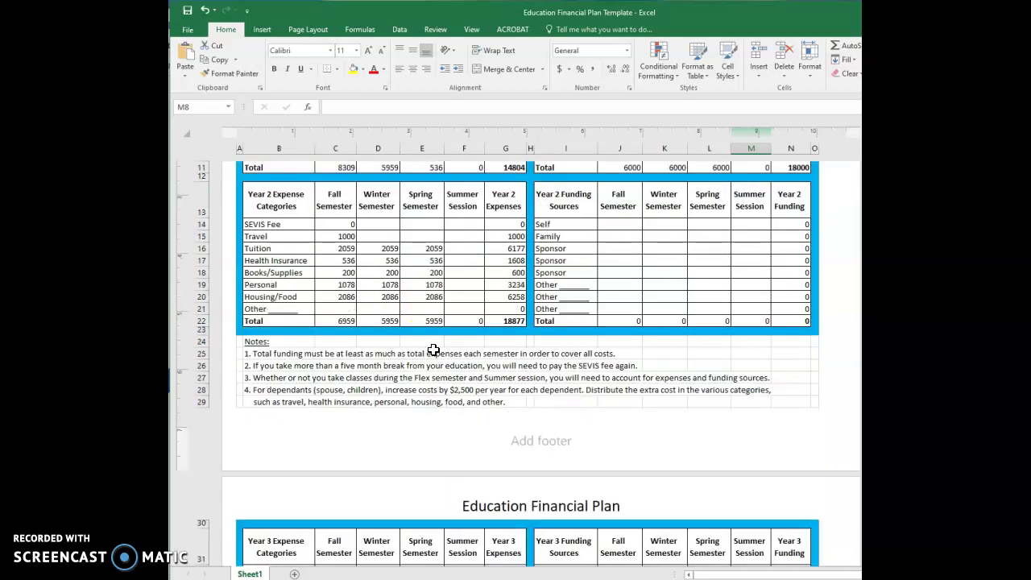
scroll(433, 350, down, 8)
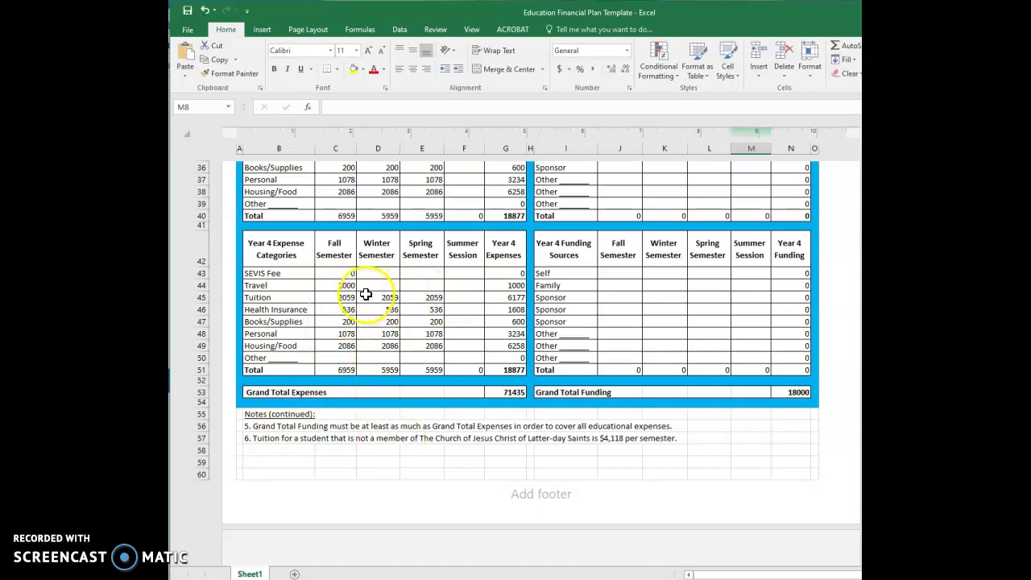
scroll(445, 348, up, 2)
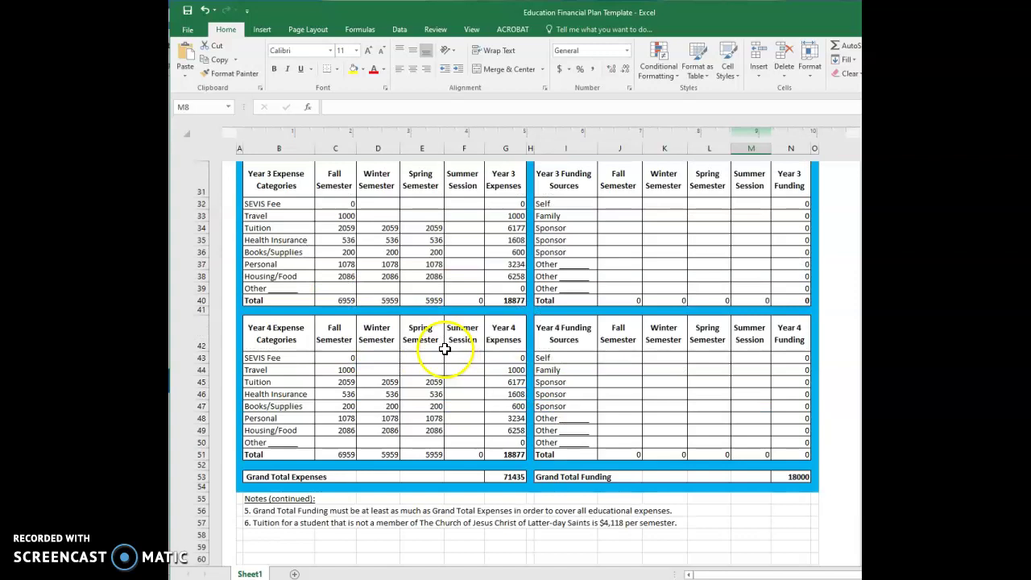
scroll(445, 348, up, 2)
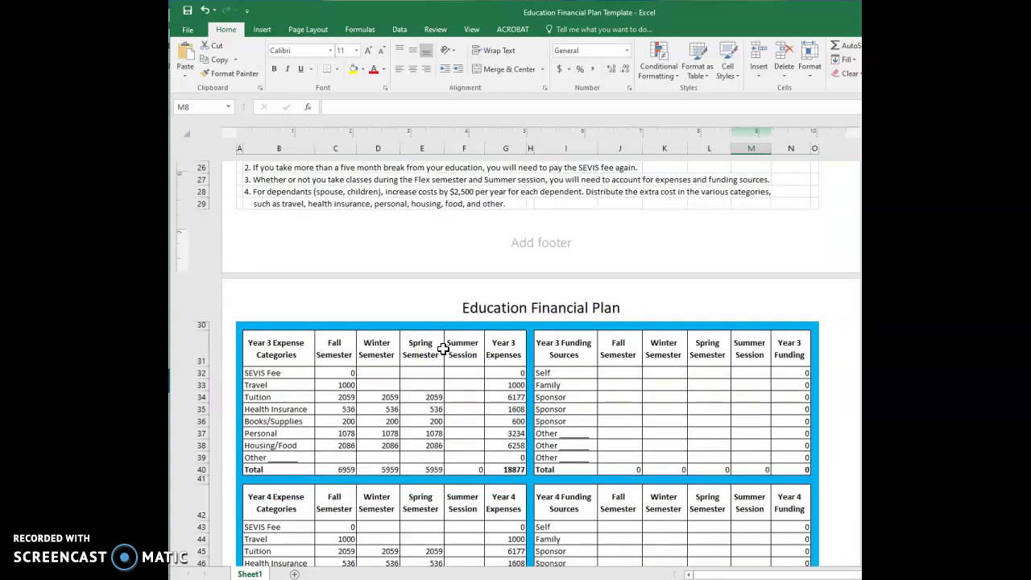
scroll(443, 348, up, 8)
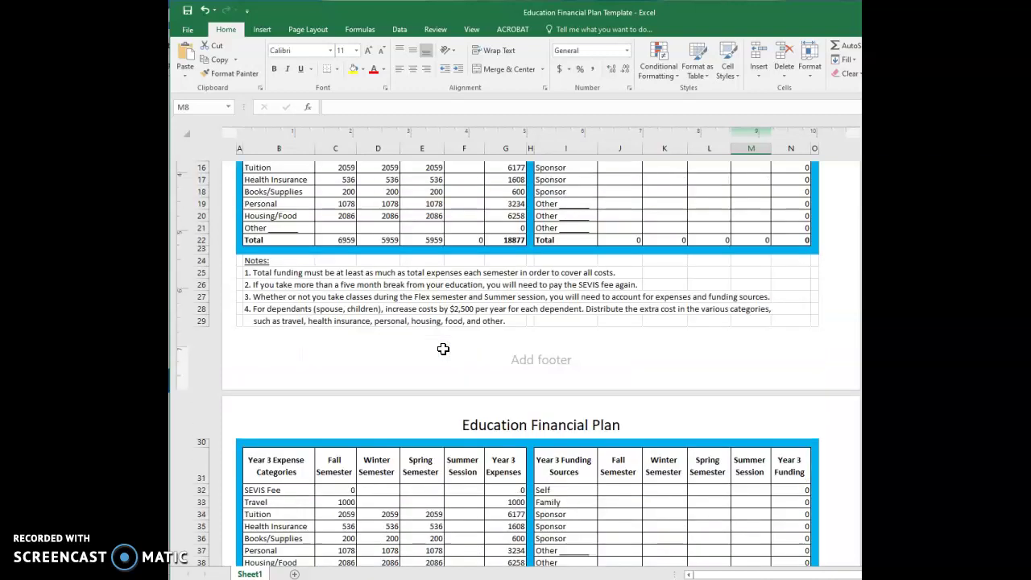